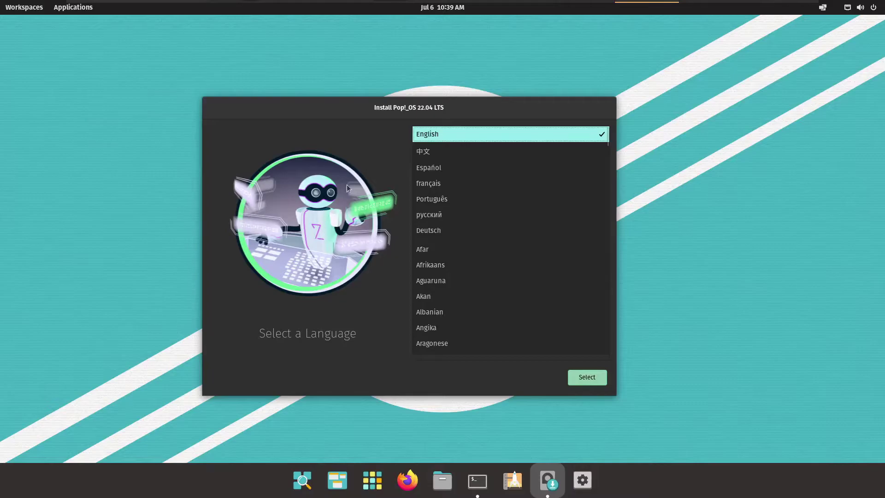
# Step: Choose English with the English (US) keyboard layout in the Pop!_OS installer and start demo mode
pyautogui.click(599, 380)
pyautogui.click(595, 379)
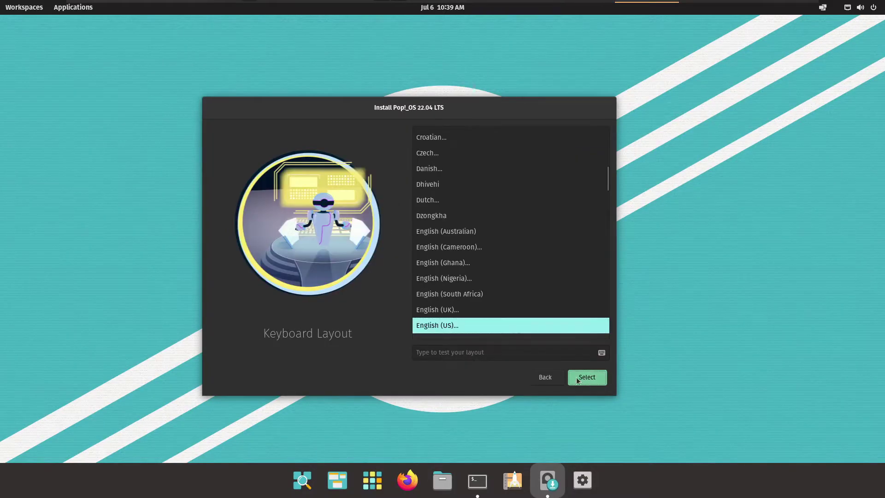
pyautogui.click(578, 380)
pyautogui.click(600, 381)
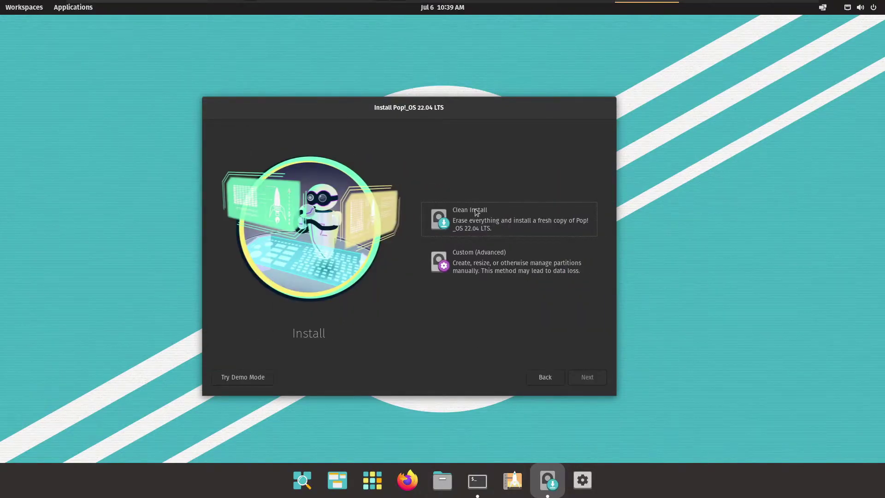
pyautogui.click(240, 378)
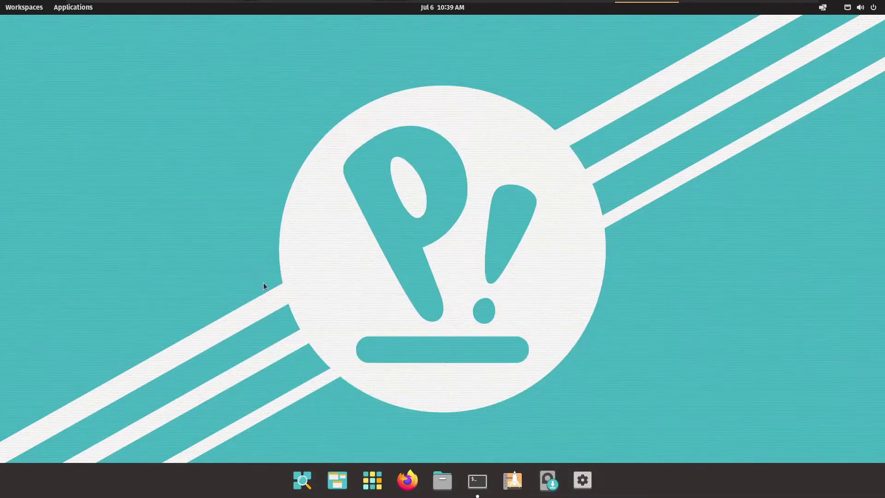
# Step: In the terminal, list the block devices with lsblk and check for UEFI mode with "mount | grep efivar"
pyautogui.click(478, 480)
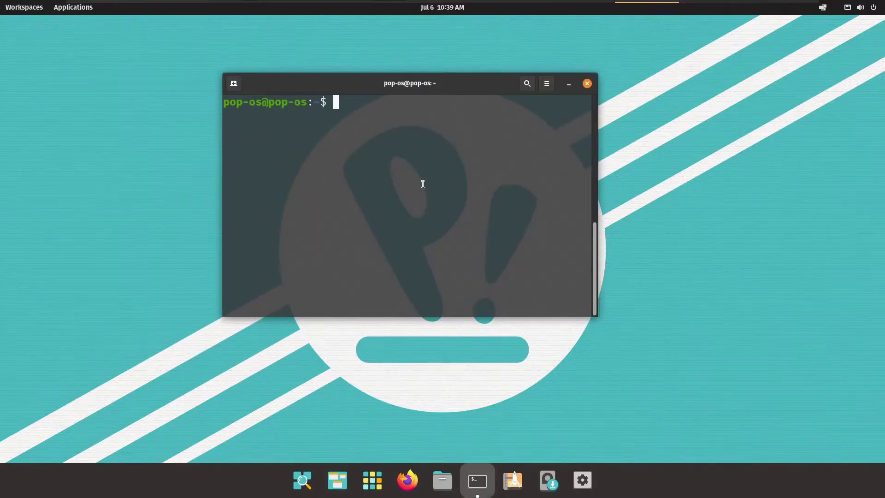
pyautogui.write('lsblk')
pyautogui.press('Return')
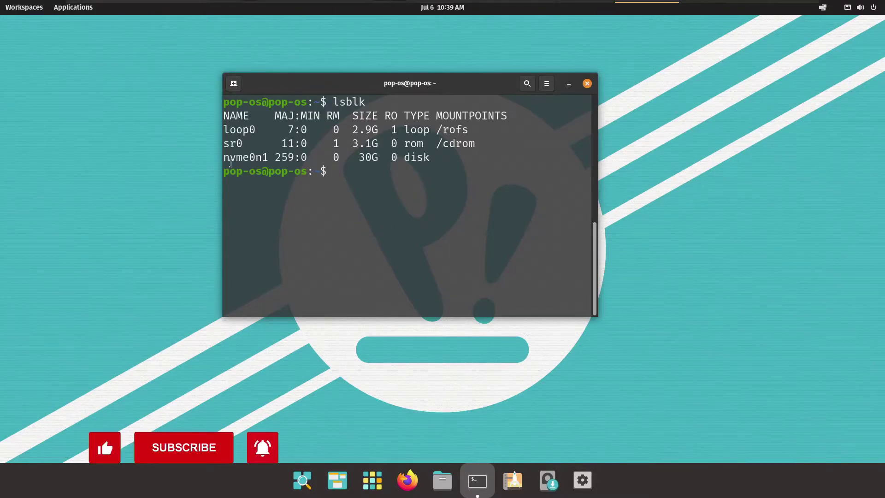
pyautogui.moveTo(588, 144); pyautogui.dragTo(419, 147)
pyautogui.tripleClick(418, 158)
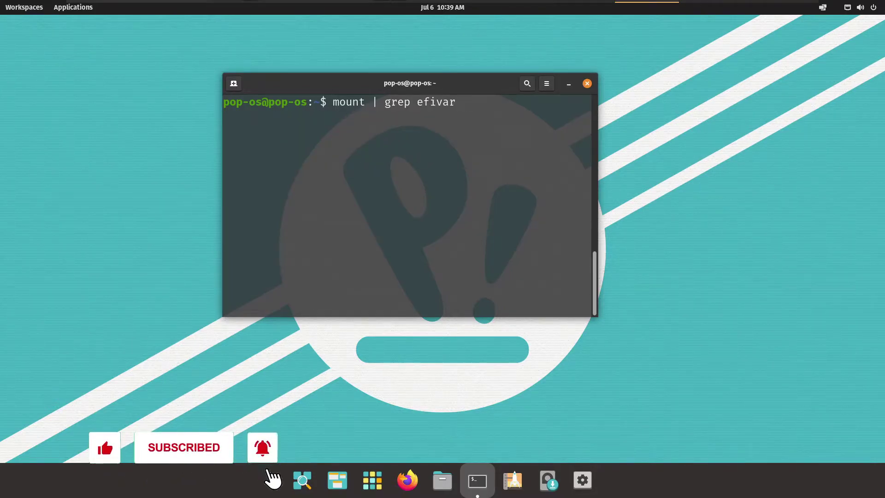
pyautogui.press('Return')
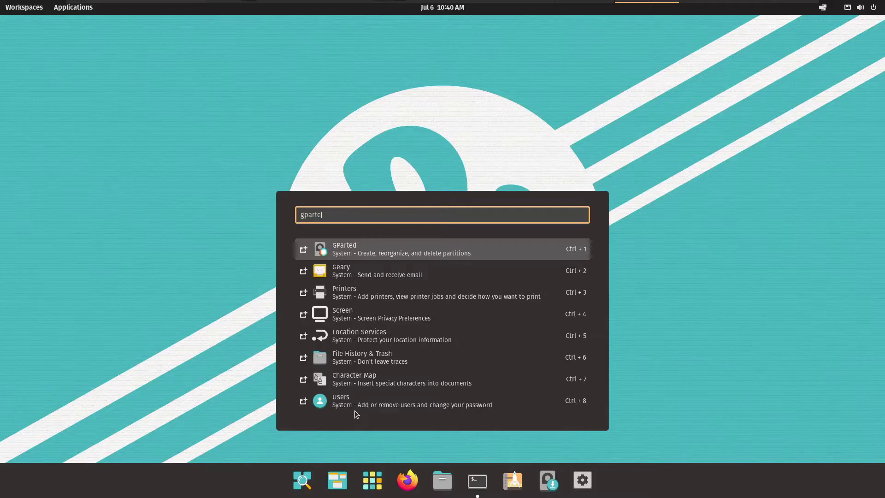
# Step: Launch GParted from the application search and reposition its window on the desktop
pyautogui.write('d')
pyautogui.press('Return')
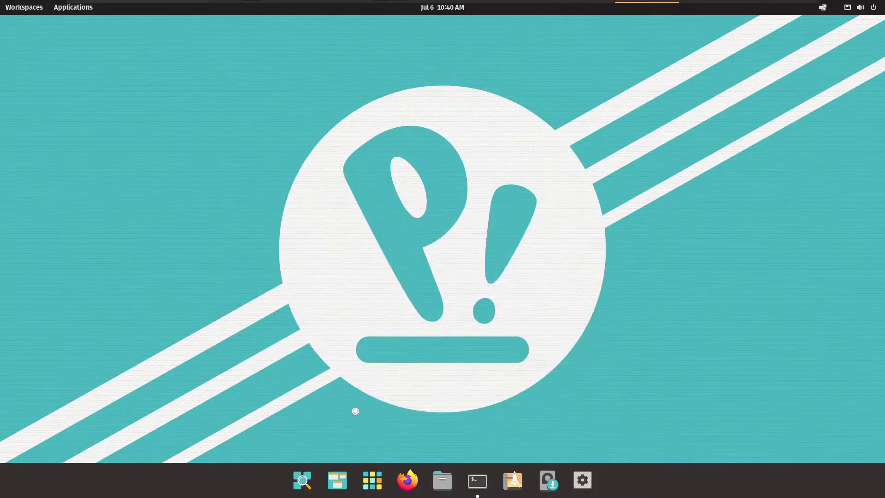
pyautogui.moveTo(253, 87); pyautogui.dragTo(396, 100)
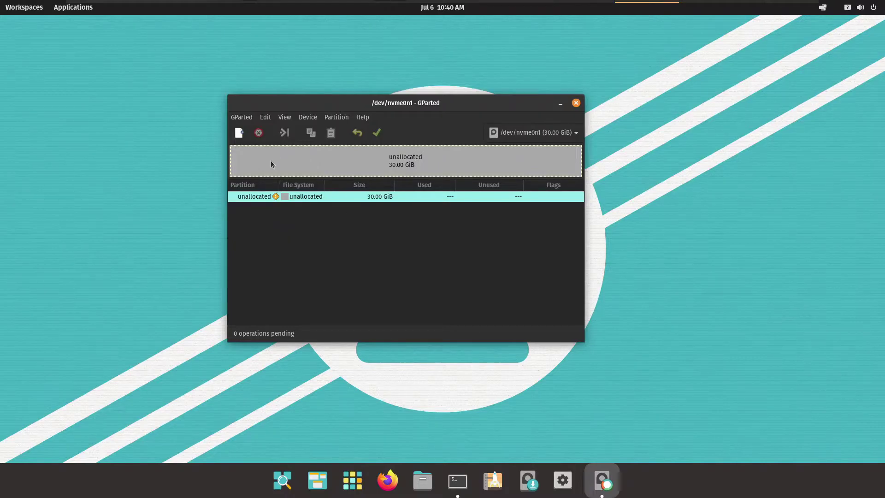
# Step: Create a new gpt partition table on /dev/nvme0n1
pyautogui.click(308, 119)
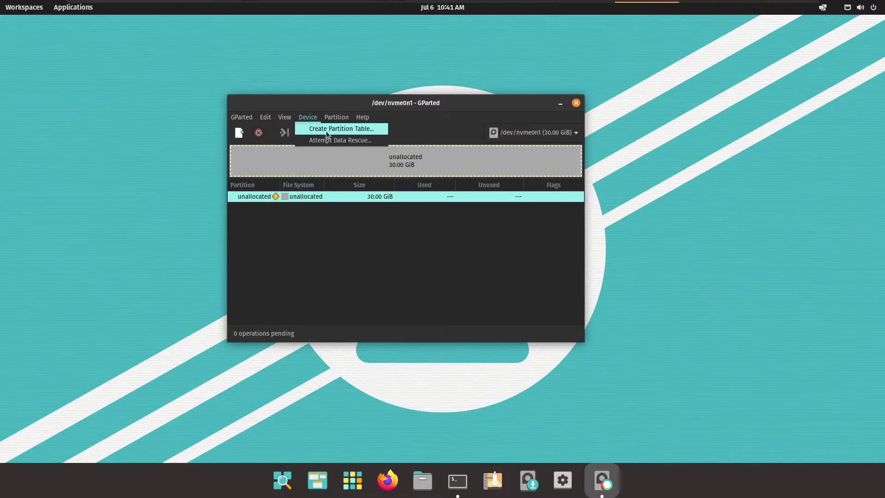
pyautogui.click(373, 131)
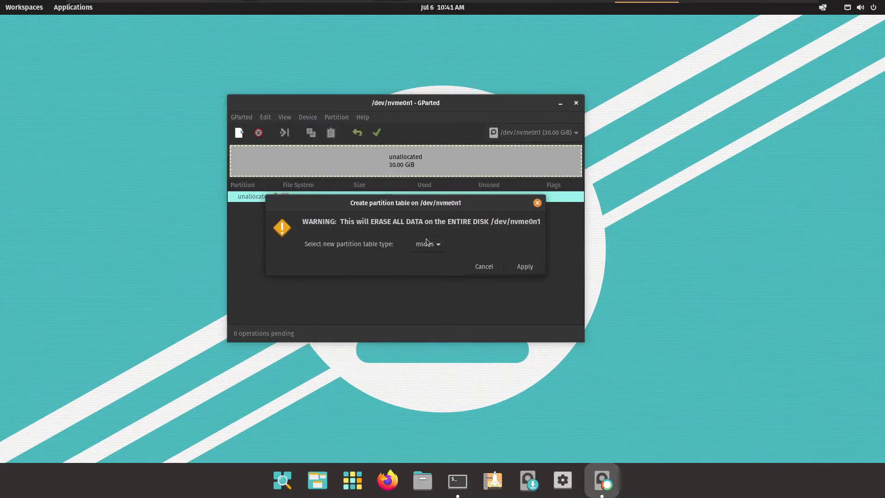
pyautogui.click(431, 249)
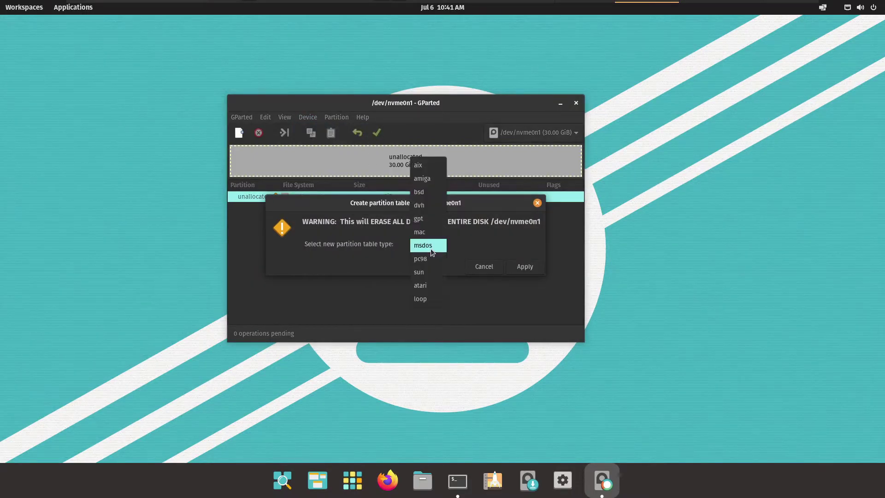
pyautogui.click(429, 224)
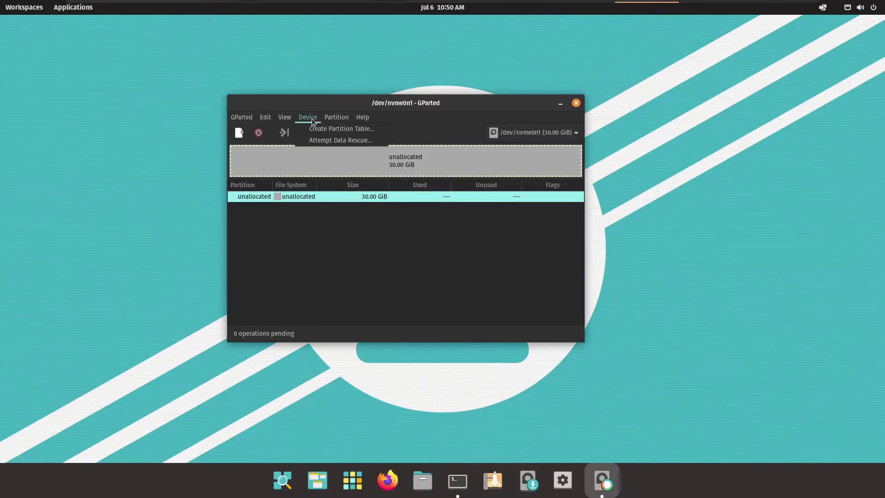
pyautogui.click(312, 120)
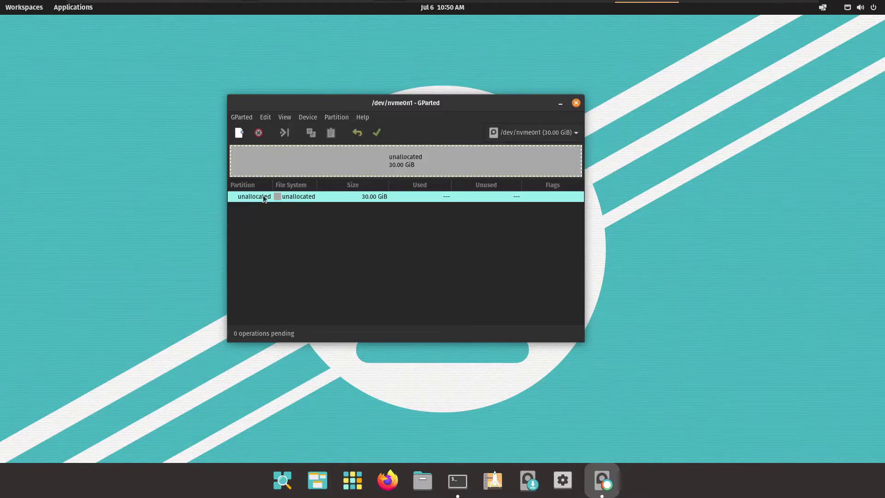
# Step: Add two primary fat32 partitions: one of 512 MiB named /boot and one of 4096 MiB named /recovery
pyautogui.click(241, 133)
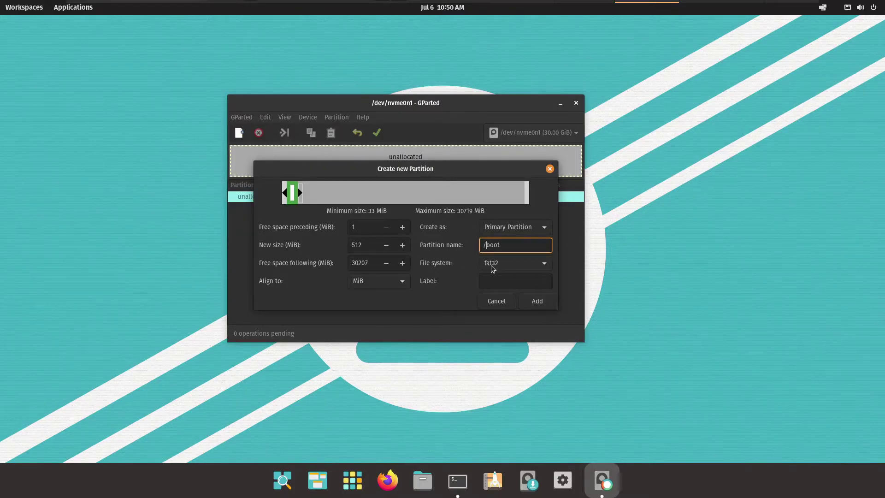
pyautogui.click(538, 302)
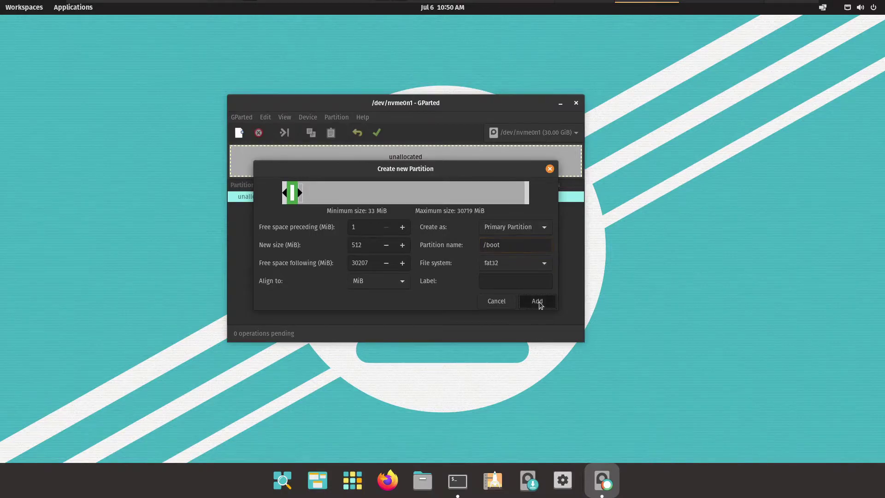
pyautogui.click(239, 133)
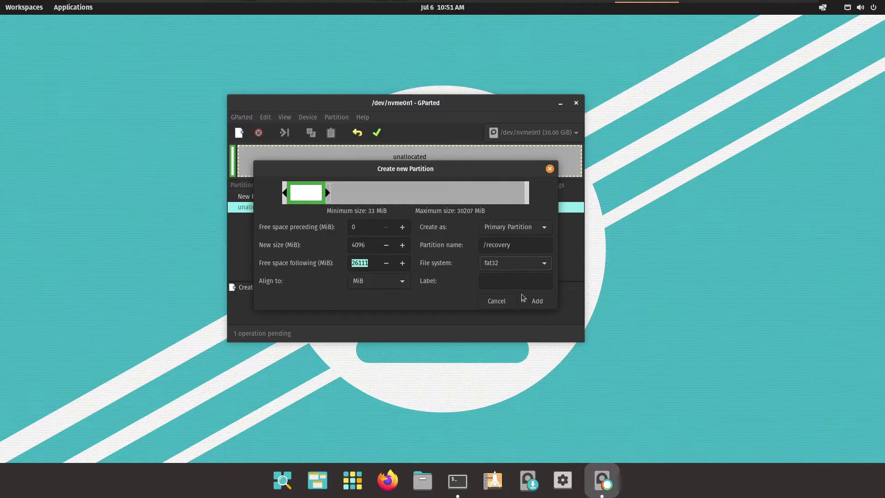
pyautogui.click(534, 303)
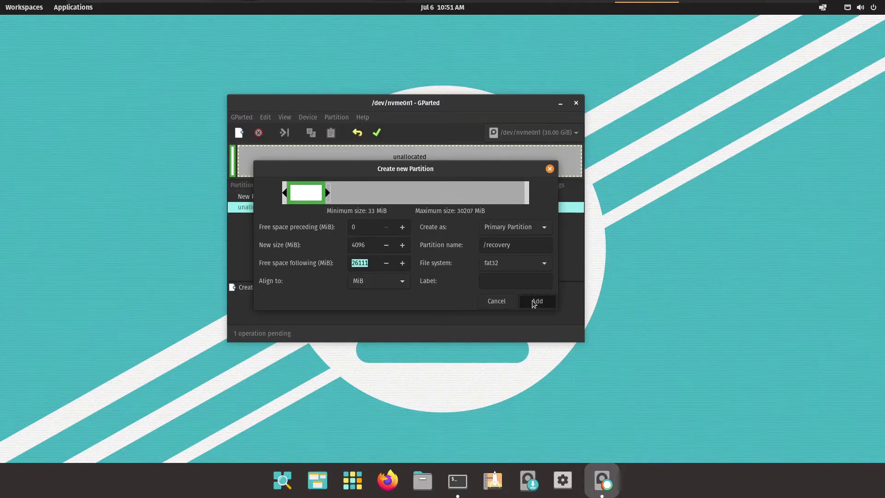
pyautogui.click(534, 304)
# Step: Add a 26111 MiB lvm2 pv primary partition named /, apply all pending operations and close GParted
pyautogui.click(242, 136)
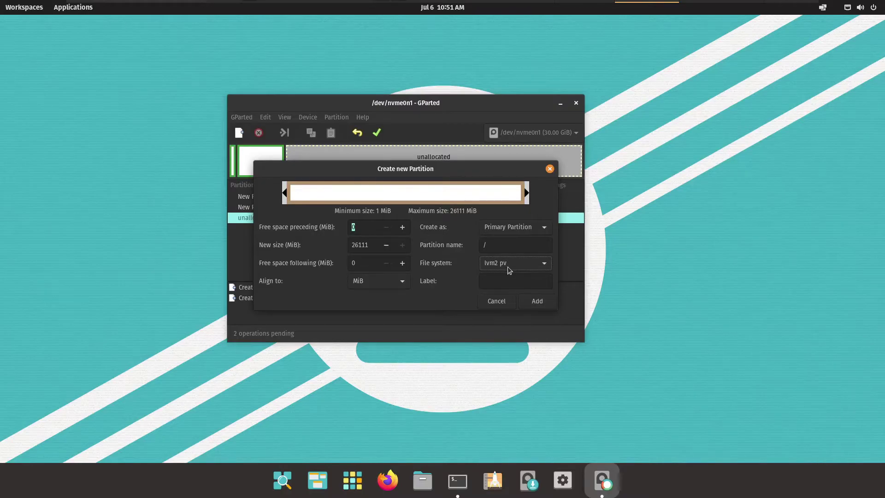
pyautogui.click(538, 301)
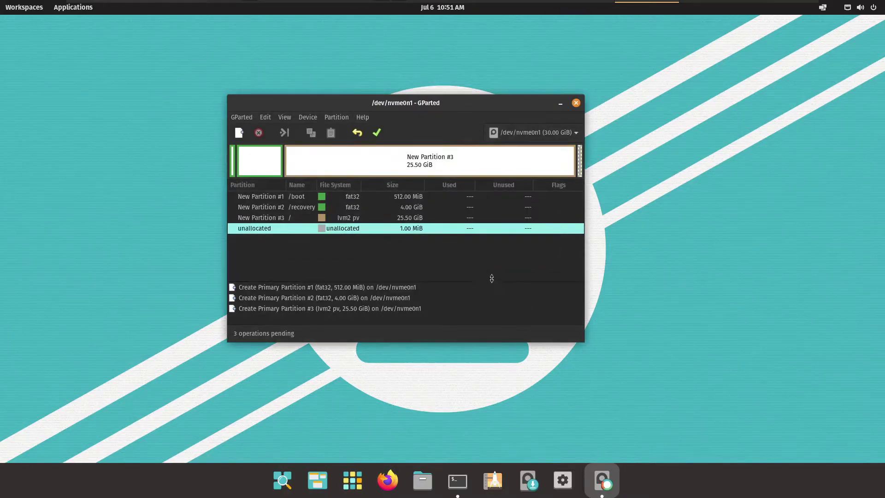
pyautogui.click(375, 134)
pyautogui.click(468, 258)
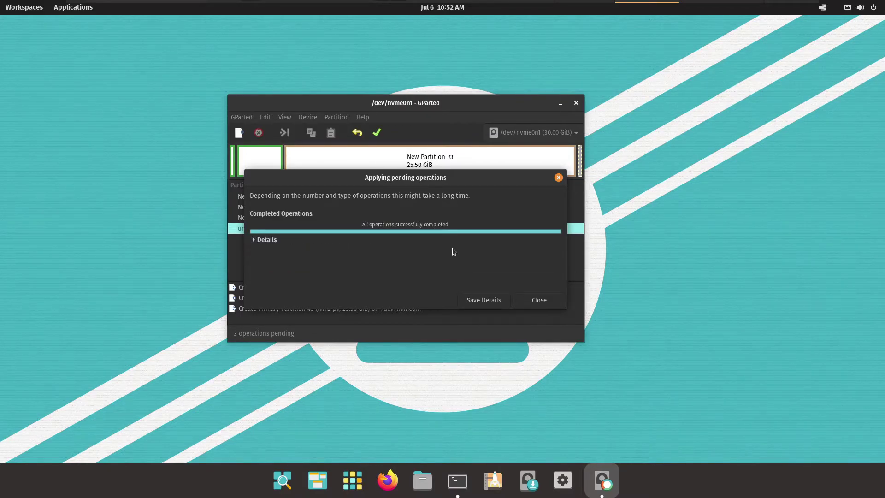
pyautogui.click(528, 302)
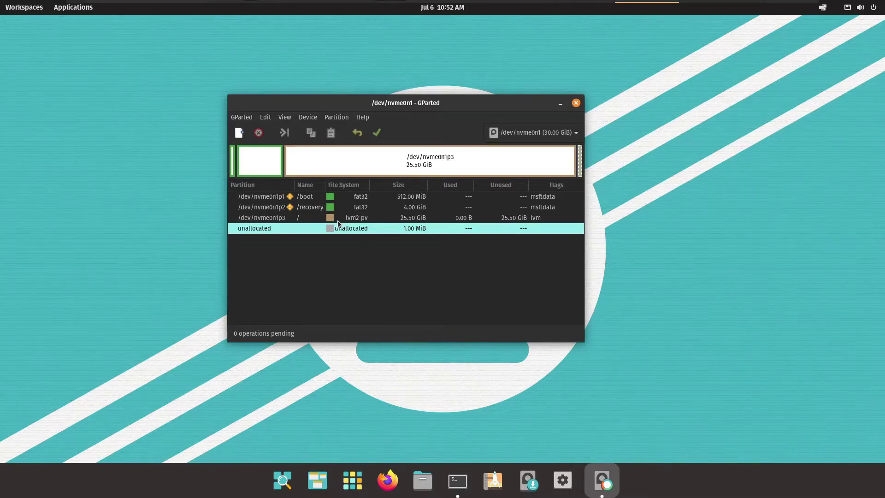
pyautogui.click(576, 102)
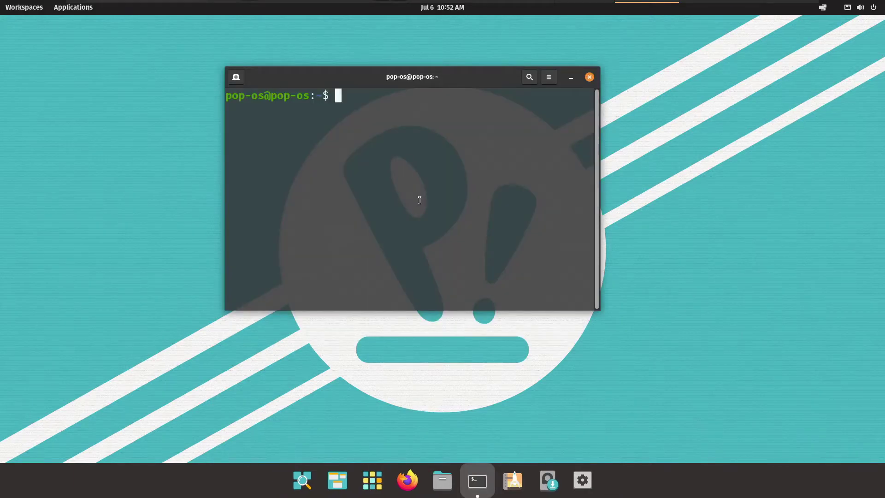
# Step: In the terminal, start a root shell with sudo -i and list the new partitions with lsblk
pyautogui.write('sudo -i')
pyautogui.press('Return')
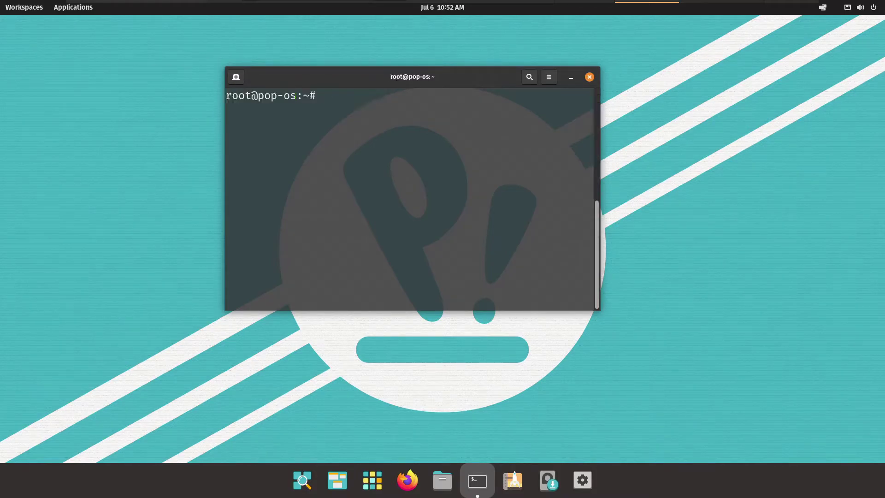
pyautogui.write('lsblk')
pyautogui.press('Return')
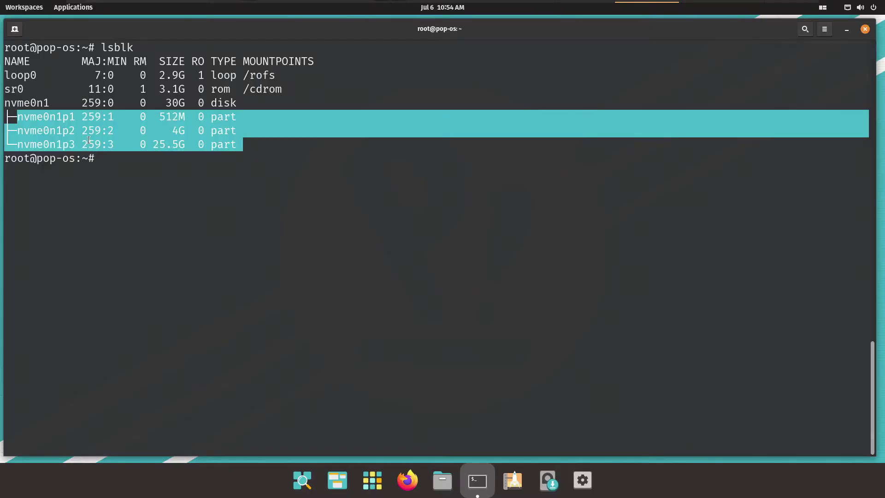
pyautogui.click(89, 140)
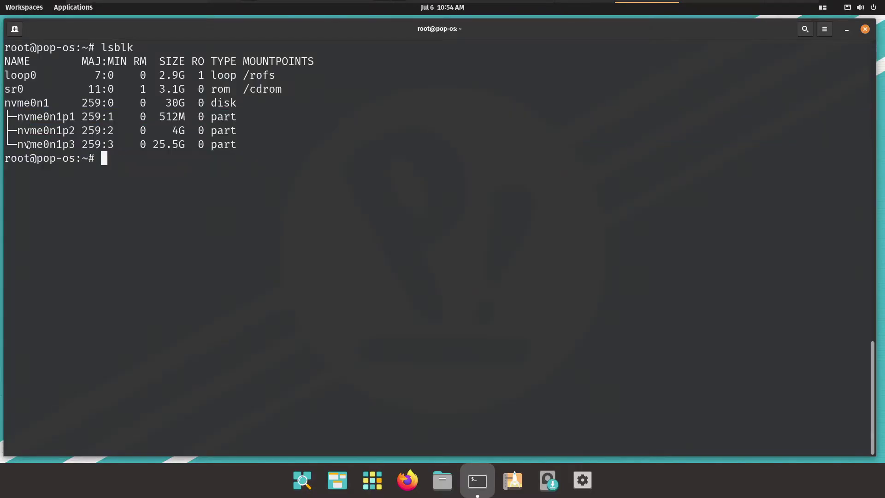
pyautogui.moveTo(18, 144); pyautogui.dragTo(235, 144)
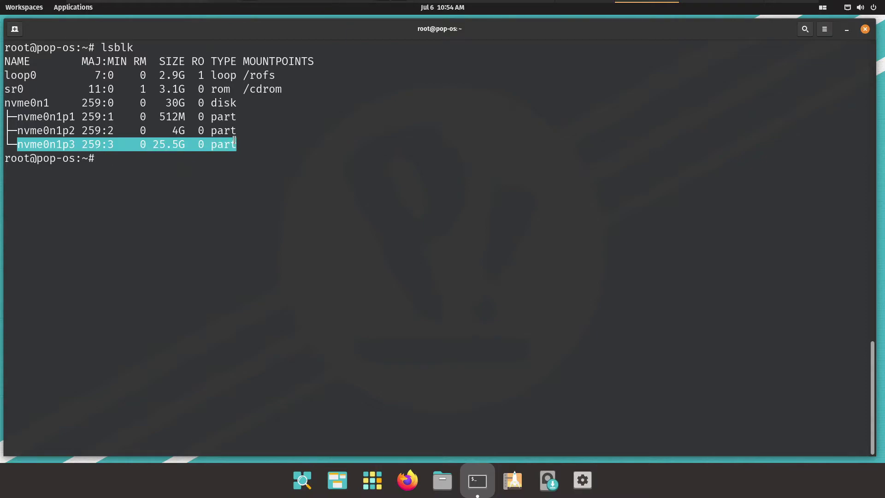
# Step: Create an LVM physical volume on /dev/nvme0n1p3 and a volume group named osvg on it
pyautogui.write('pvcreate /dev/nvme0n1p3')
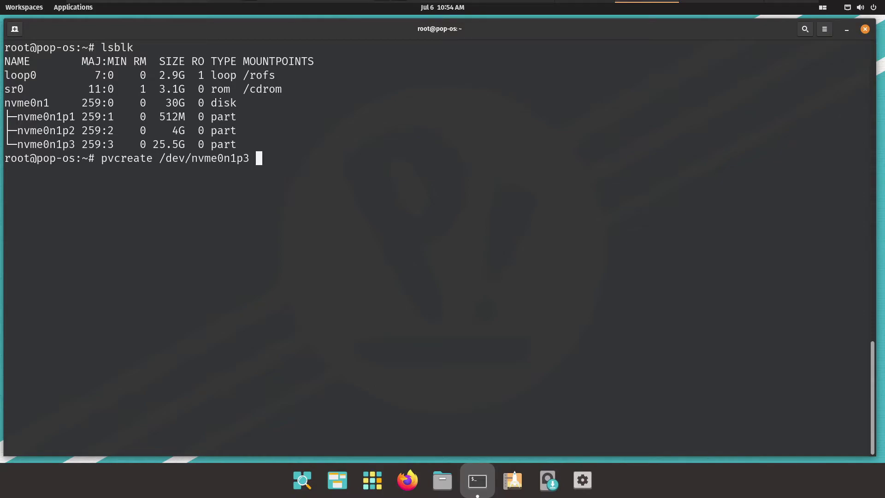
pyautogui.press('Return')
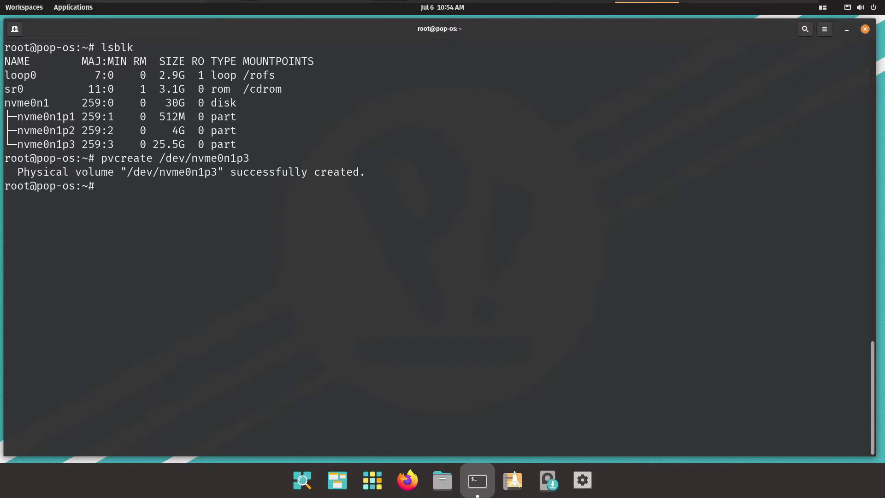
pyautogui.write('vgcreate osvg /dev/nvme0n1p3')
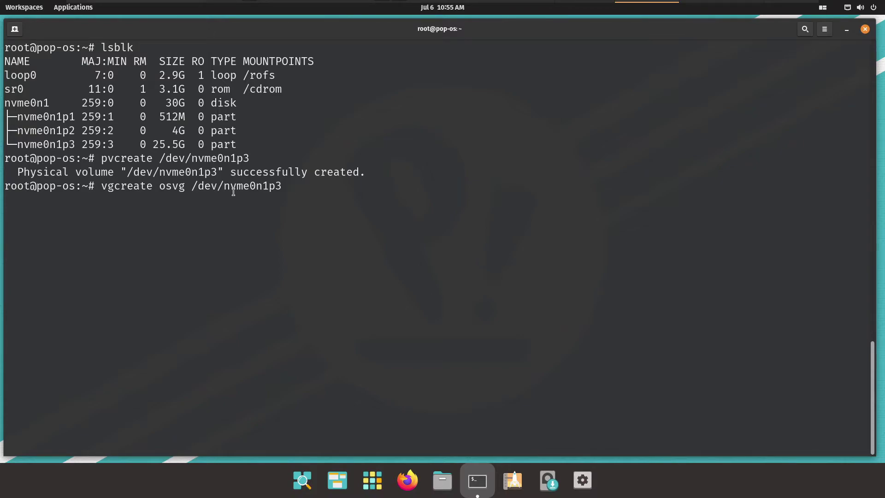
pyautogui.press('Return')
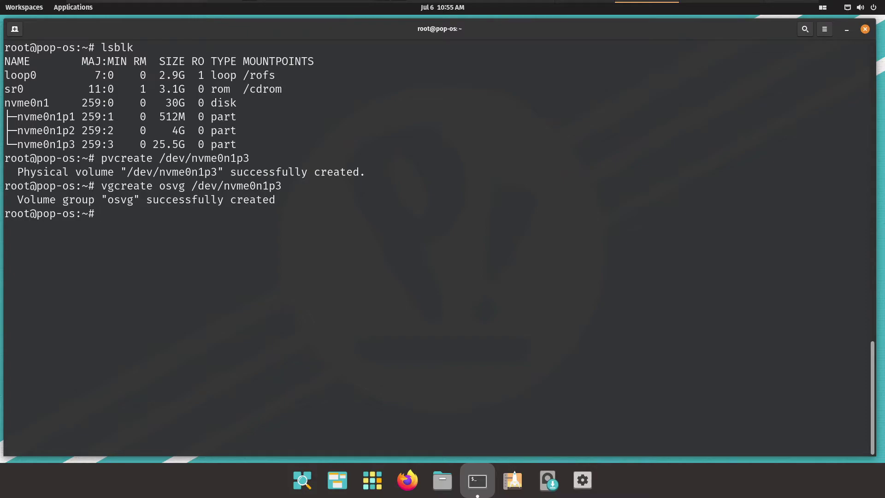
# Step: Create two logical volumes in osvg: swap with 8G and root with 100%FREE
pyautogui.write('lvcreate osvg -n swap -L 8G')
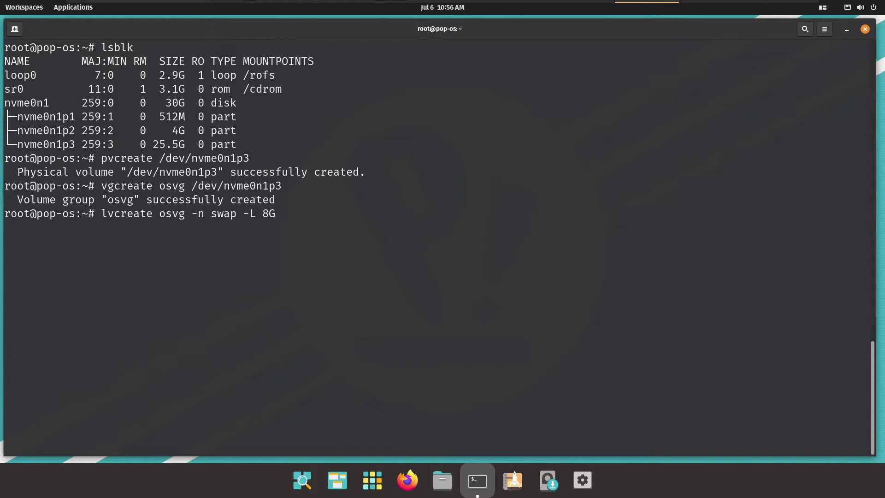
pyautogui.press('Return')
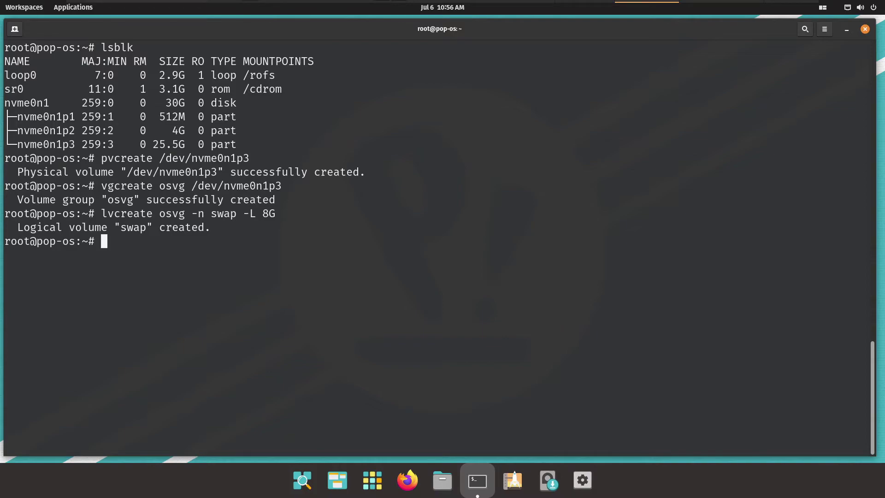
pyautogui.write('lvcreate osvg -n root -l 100%FREE')
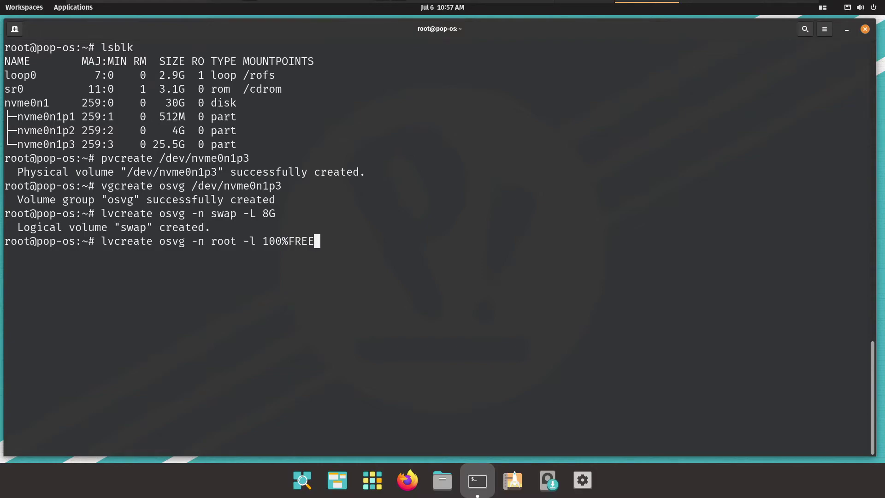
pyautogui.press('Return')
# Step: List the logical volumes with lvs
pyautogui.write('lvs')
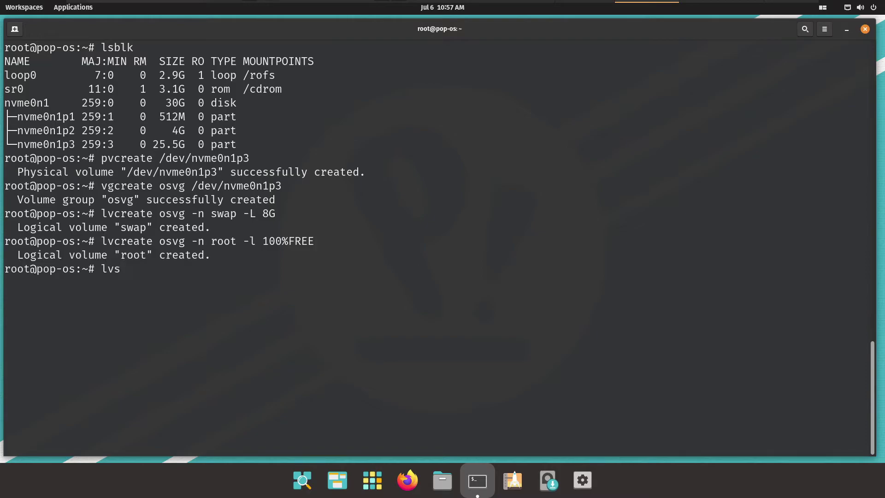
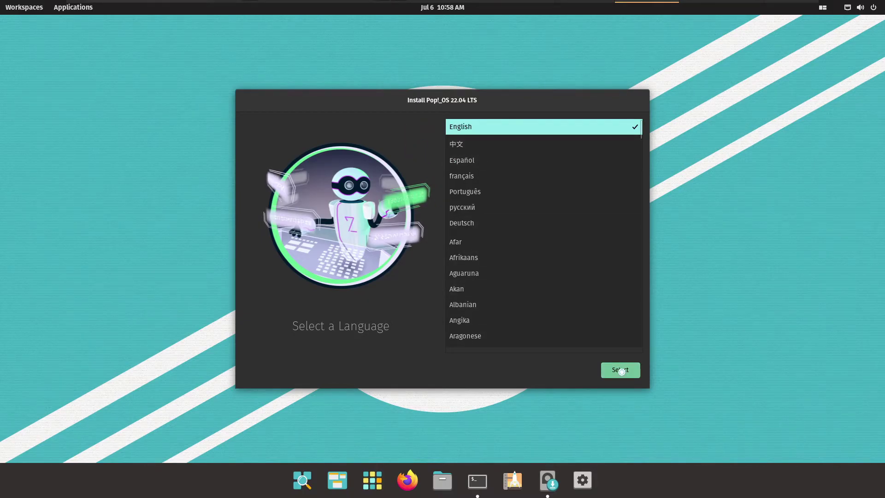
# Step: In the Pop!_OS installer, select English for United States, accept the defaults that follow and choose the Custom (Advanced) installation
pyautogui.click(622, 372)
pyautogui.click(621, 372)
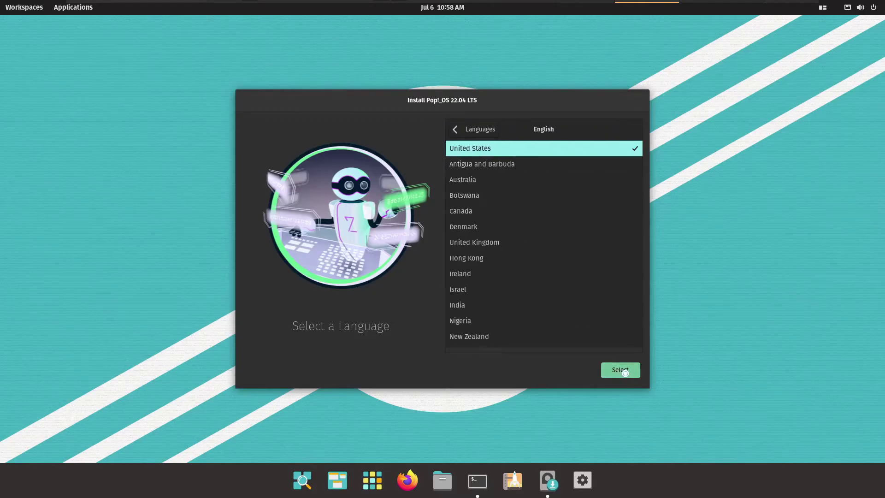
pyautogui.click(602, 369)
pyautogui.click(633, 373)
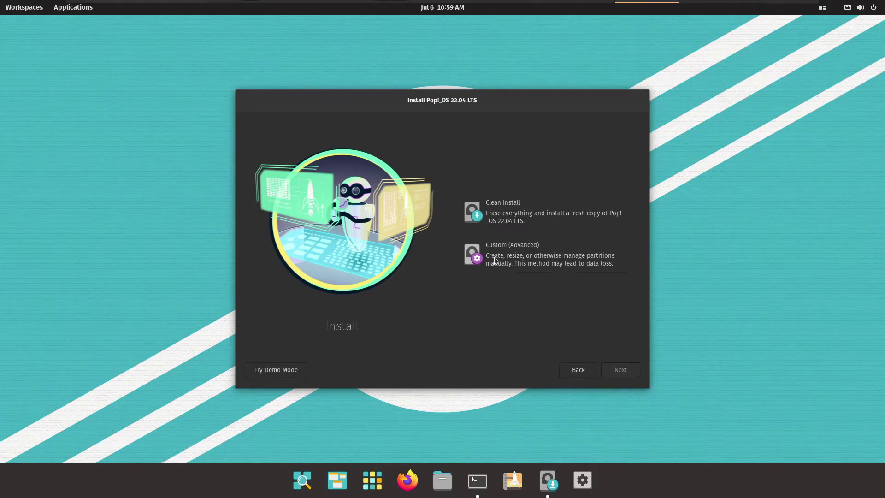
pyautogui.click(502, 257)
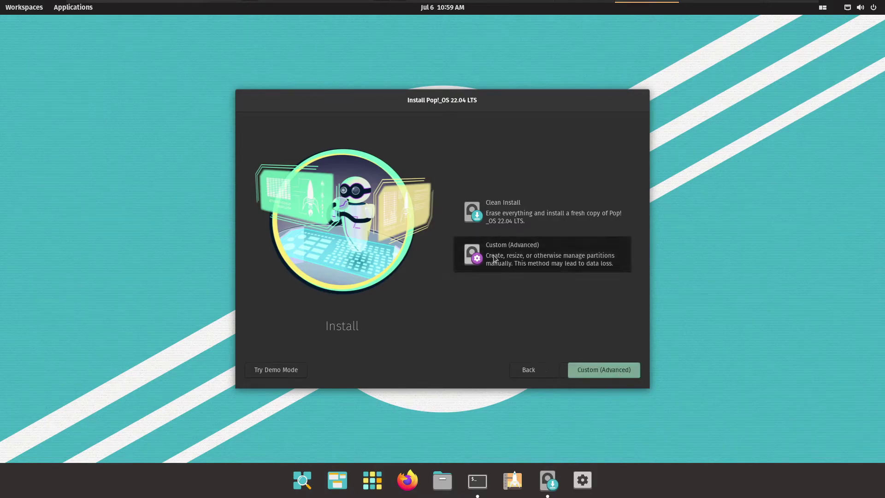
pyautogui.click(595, 372)
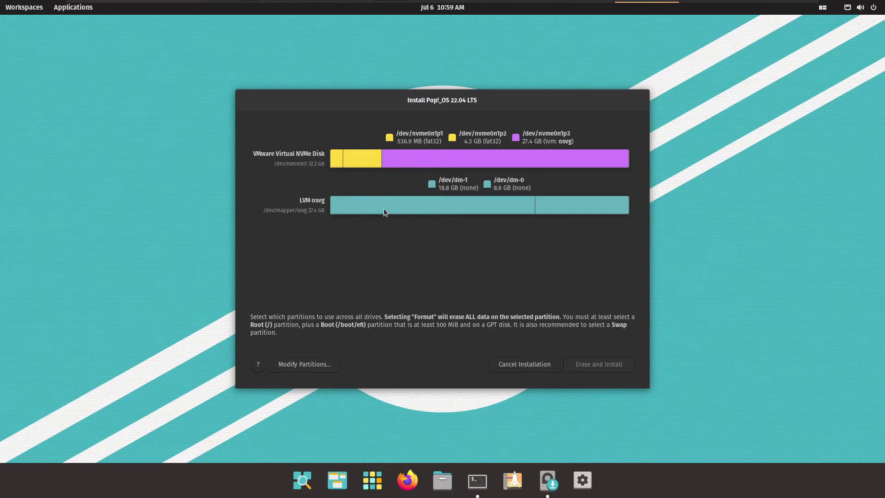
# Step: Enable /dev/nvme0n1p1 for the installation as Boot (/boot/efi) with fat32, leaving formatting off
pyautogui.click(342, 159)
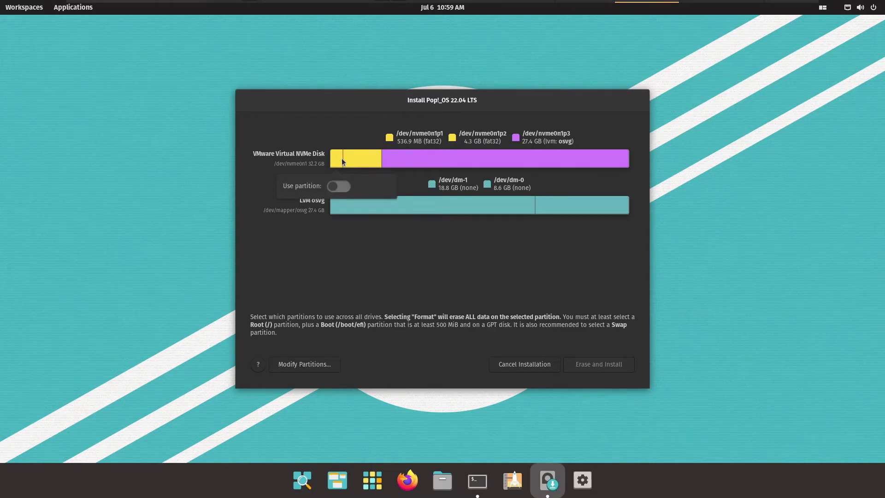
pyautogui.click(339, 187)
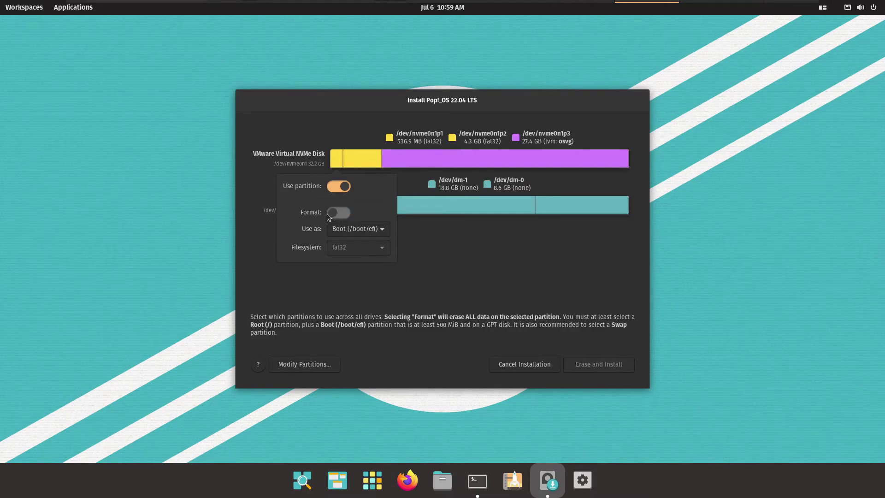
# Step: Enable /dev/nvme0n1p2 with the custom mount point /recovery and format it as fat32
pyautogui.click(356, 159)
pyautogui.click(369, 188)
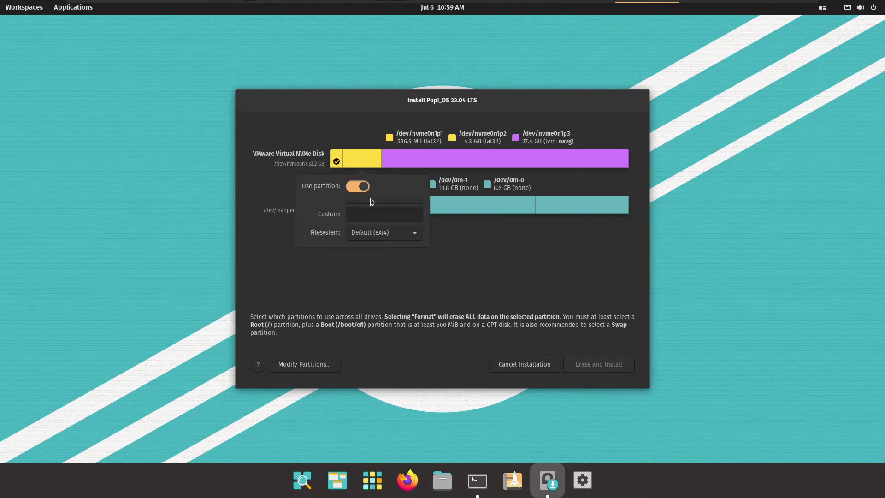
pyautogui.click(363, 245)
pyautogui.write('/recovery')
pyautogui.click(373, 266)
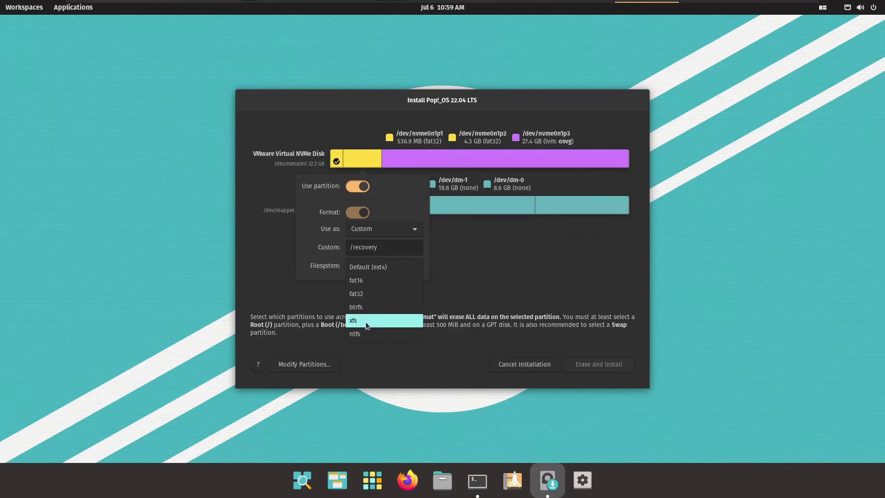
pyautogui.click(364, 294)
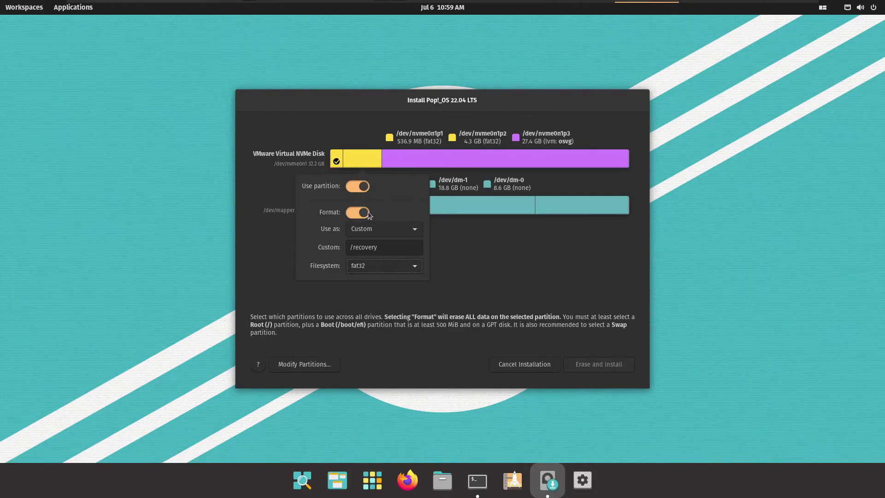
pyautogui.click(419, 162)
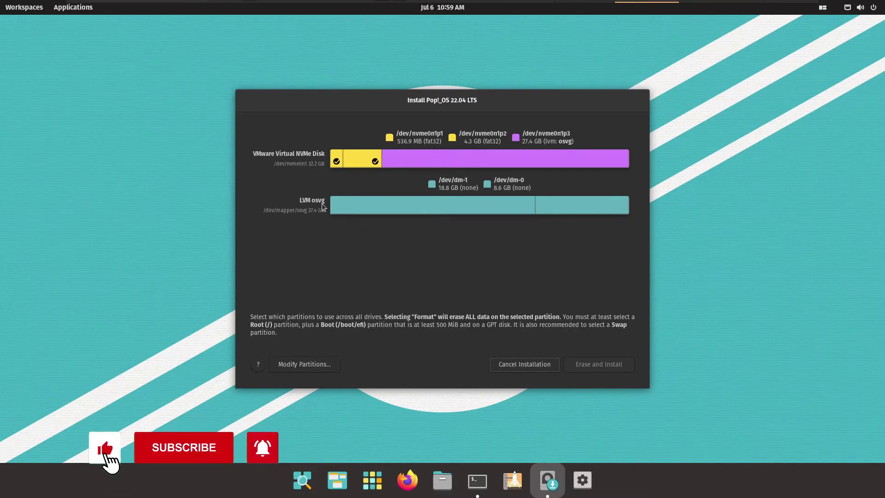
# Step: Enable the 18.8 GB logical volume /dev/dm-1 as Root (/) with the Default (ext4) filesystem
pyautogui.click(407, 207)
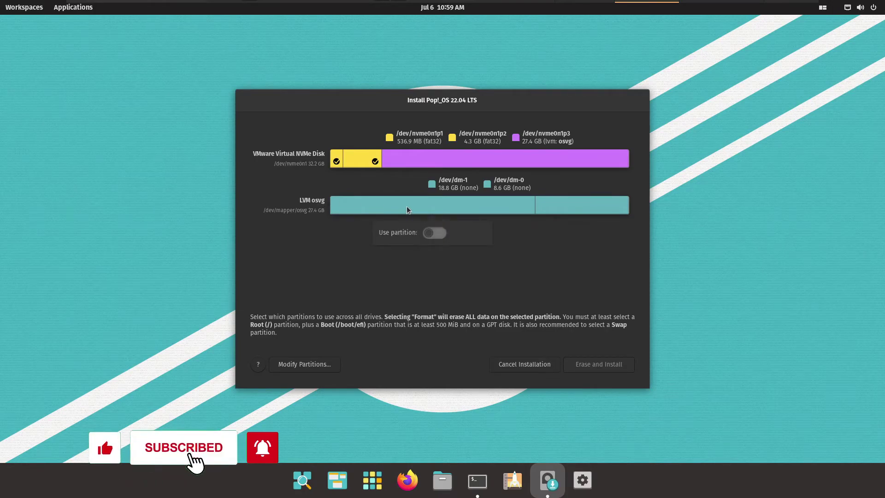
pyautogui.click(434, 233)
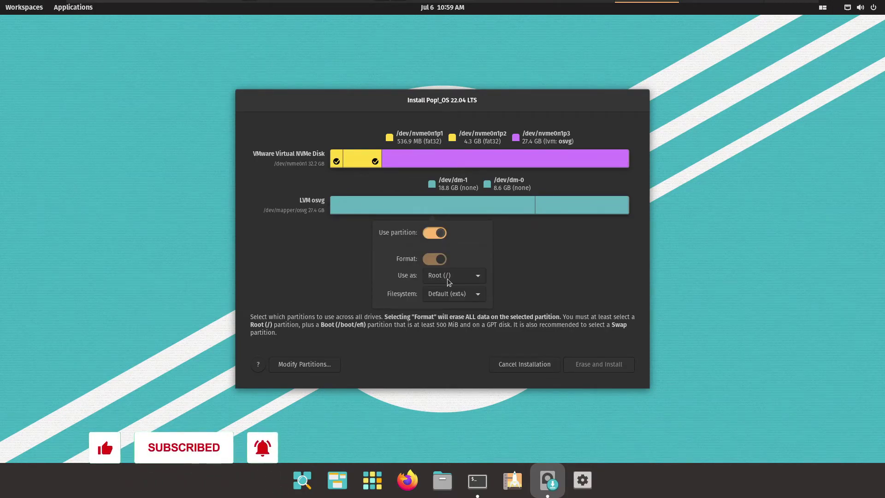
pyautogui.click(442, 295)
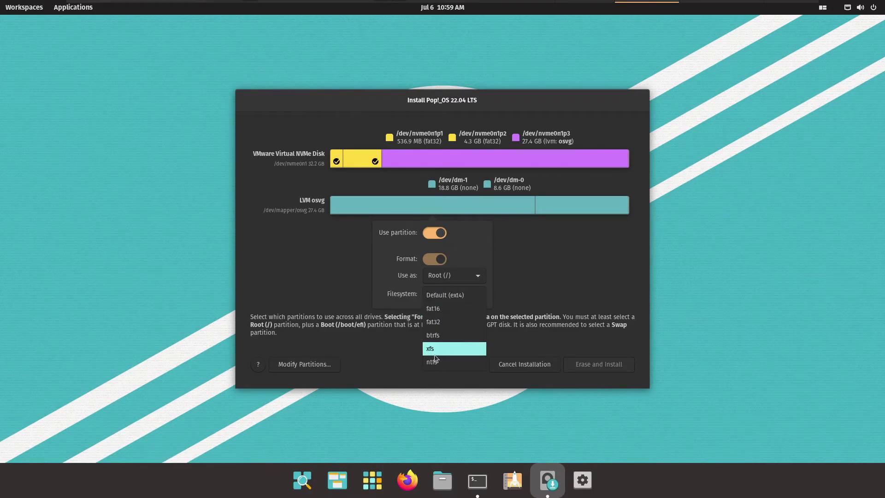
pyautogui.click(459, 296)
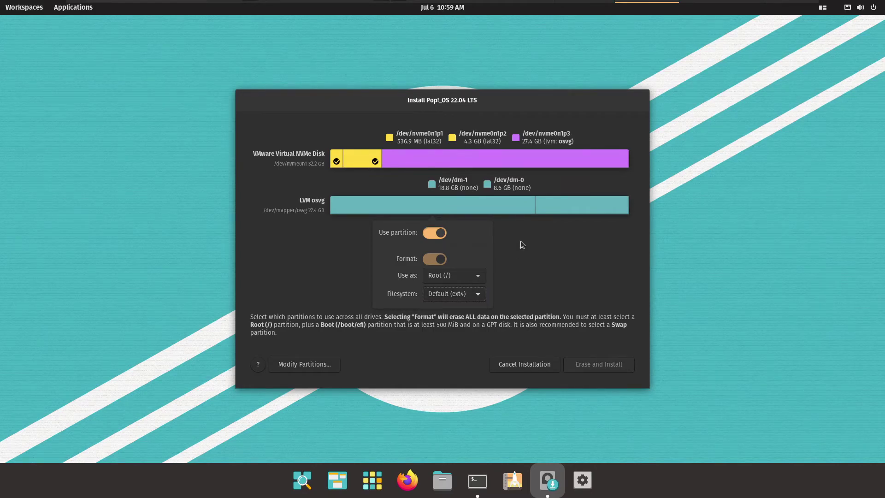
# Step: Enable the 8.6 GB logical volume /dev/dm-0 as Swap and proceed with Erase and Install
pyautogui.click(575, 210)
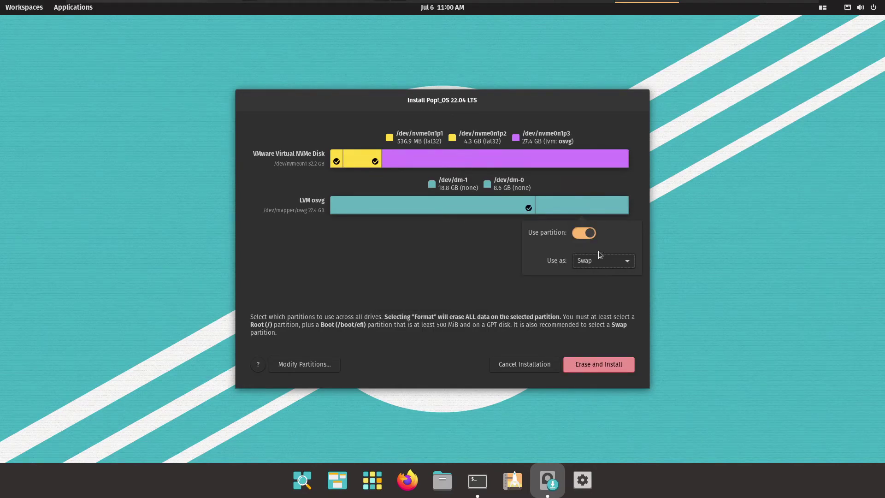
pyautogui.click(544, 230)
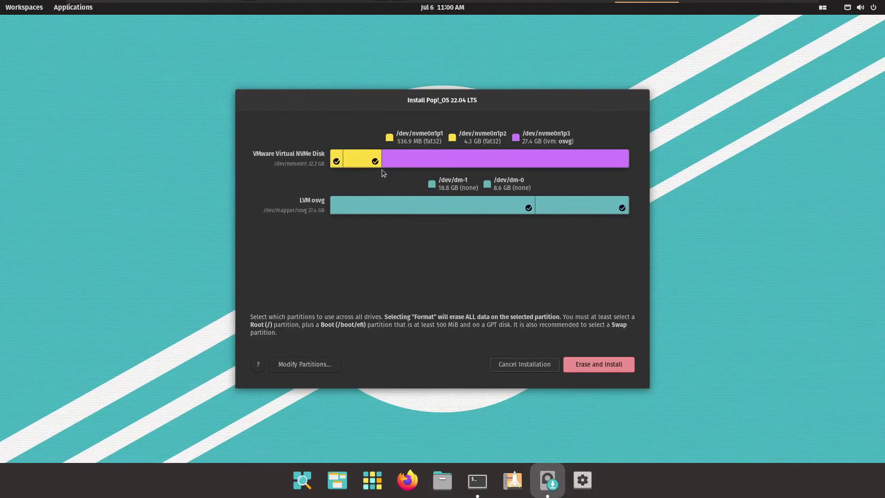
pyautogui.click(599, 365)
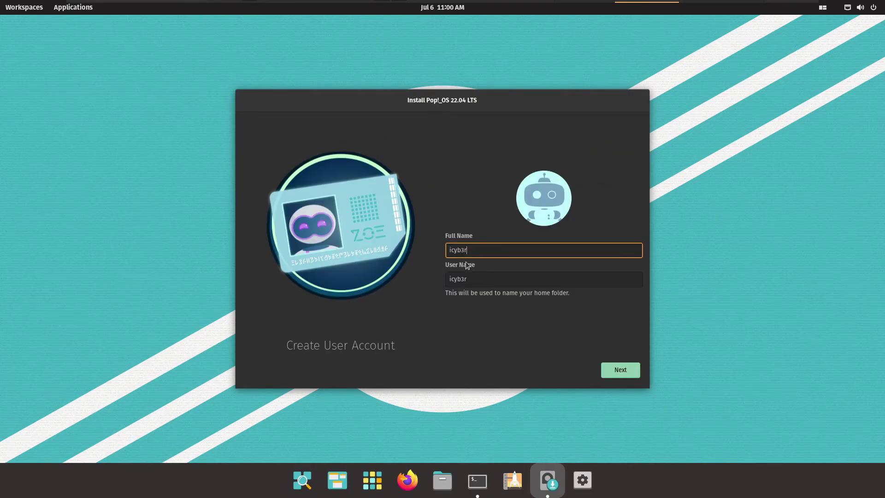
# Step: Create the user account with its full name and user name, then enter and confirm the account password
pyautogui.press('Return')
pyautogui.write('******')
pyautogui.press('Tab')
pyautogui.write('******')
pyautogui.press('Return')
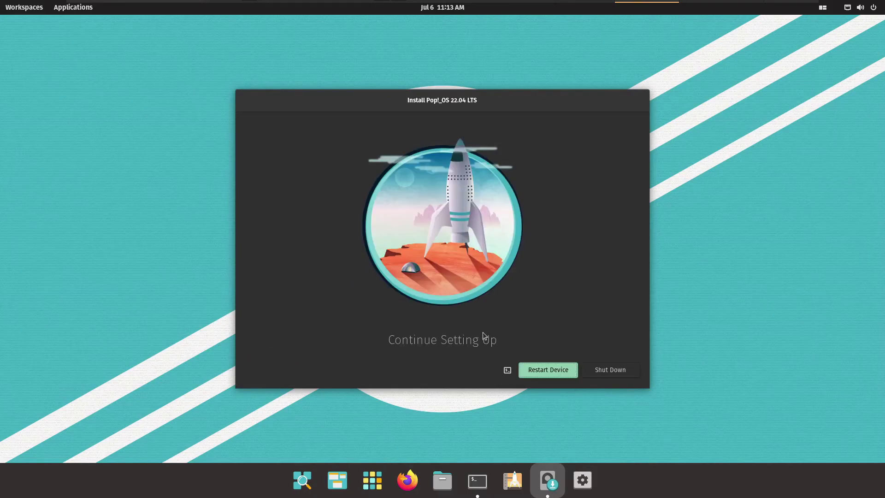
# Step: Restart the device into the installed system and log in with the account password
pyautogui.click(544, 372)
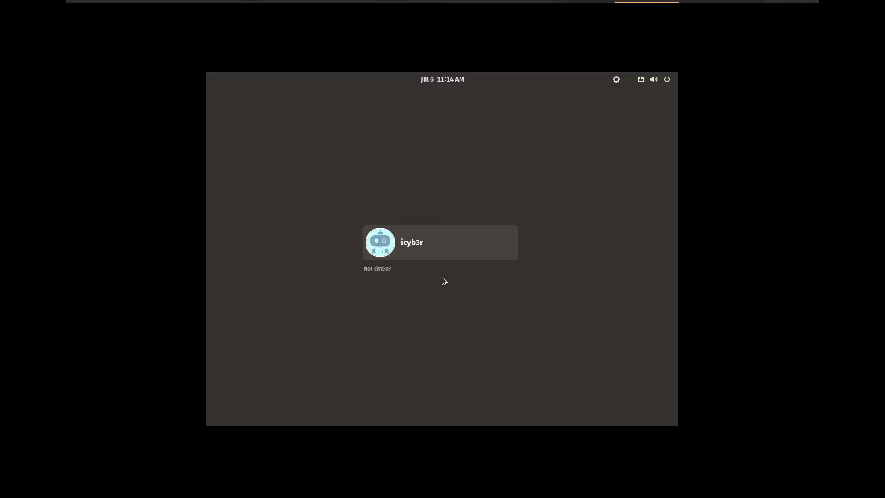
pyautogui.click(418, 254)
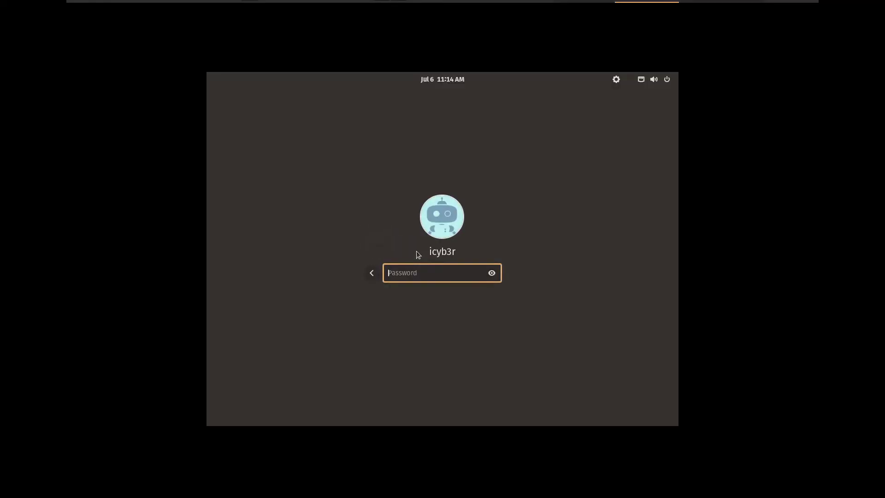
pyautogui.write('*******')
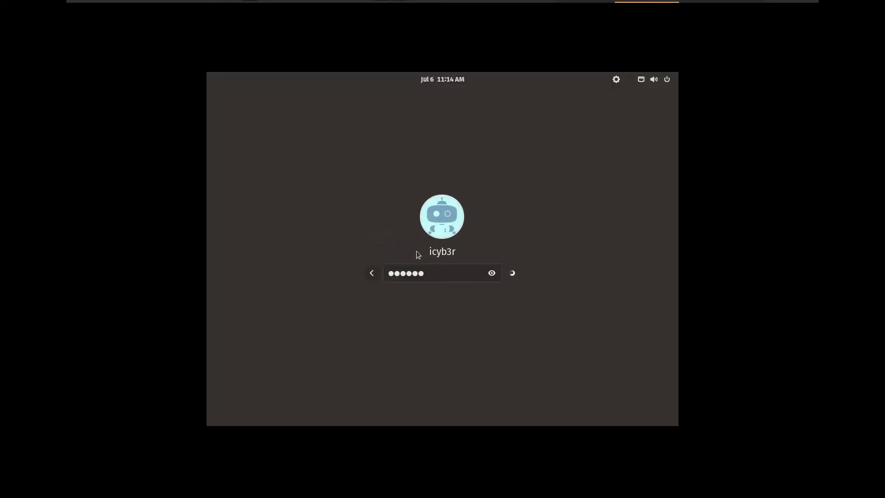
pyautogui.press('Return')
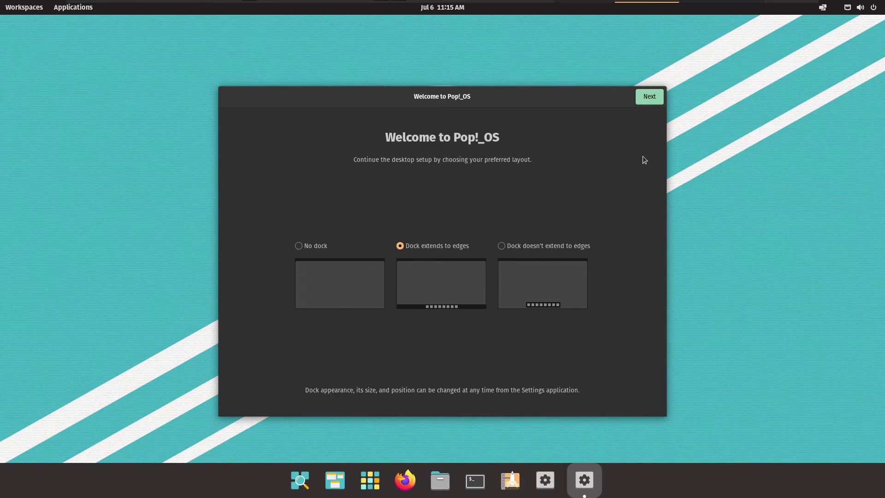
# Step: Complete the welcome setup with the Dock extends to edges layout and Location Services off, skipping the online accounts
pyautogui.click(646, 101)
pyautogui.click(653, 102)
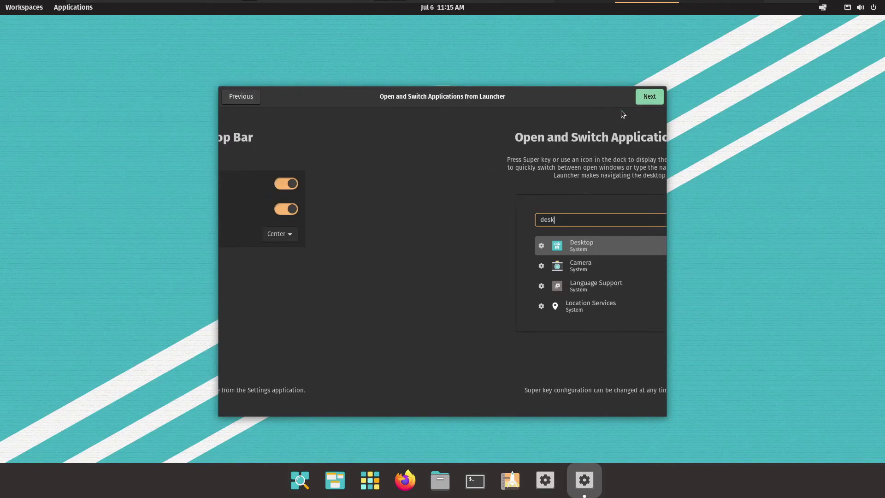
pyautogui.click(652, 100)
pyautogui.click(651, 99)
pyautogui.click(656, 100)
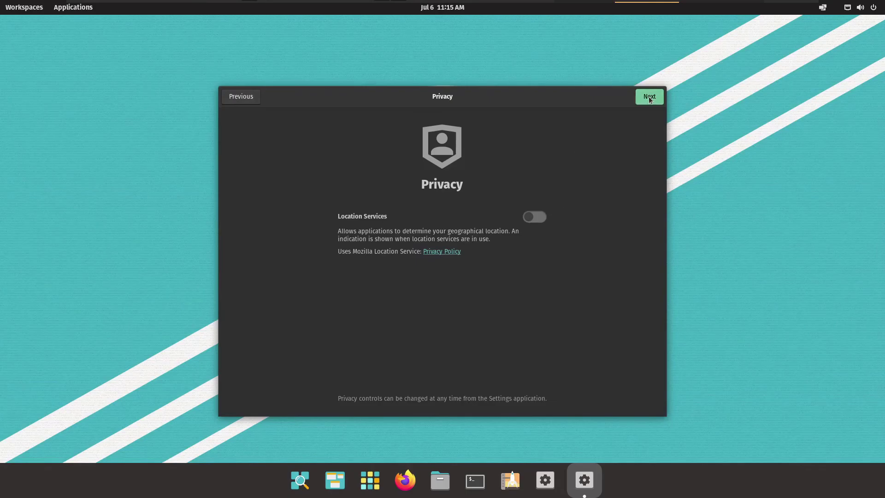
pyautogui.click(650, 100)
pyautogui.click(651, 68)
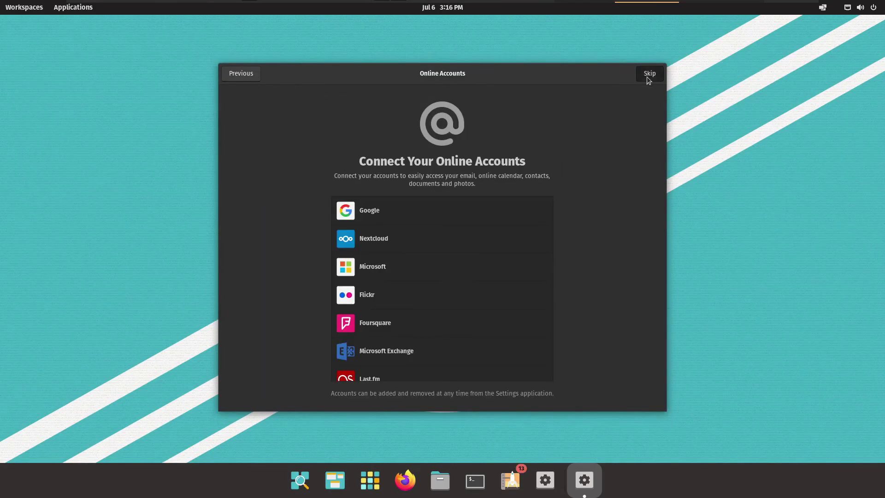
pyautogui.click(649, 78)
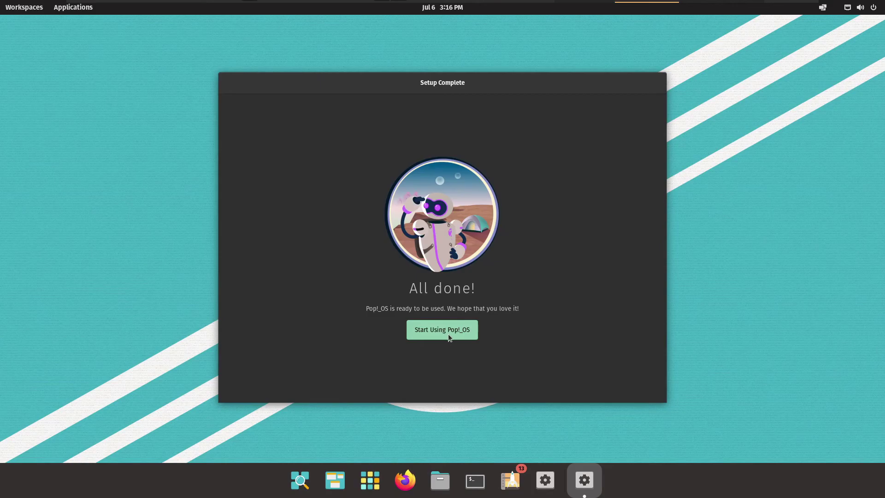
pyautogui.click(450, 334)
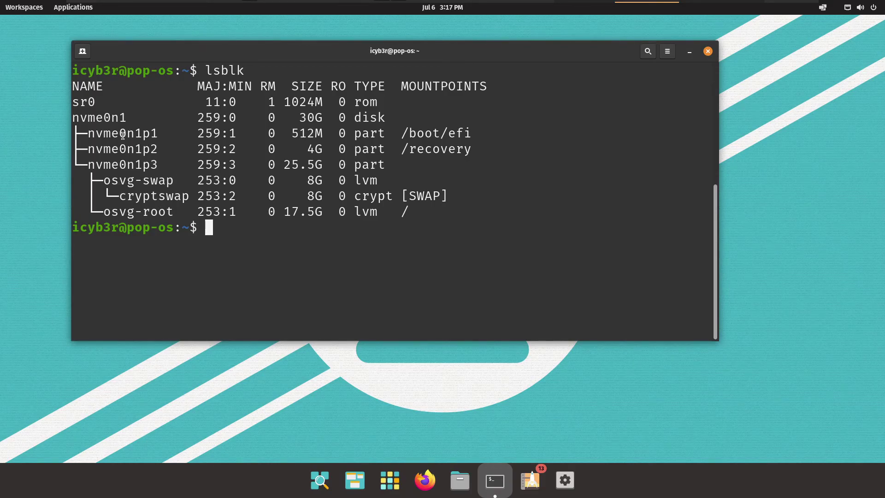
# Step: In the terminal, list the block devices with lsblk and examine the mount points of the boot, recovery, swap and root volumes
pyautogui.moveTo(143, 134); pyautogui.dragTo(150, 134)
pyautogui.click(416, 133)
pyautogui.moveTo(403, 133); pyautogui.dragTo(469, 131)
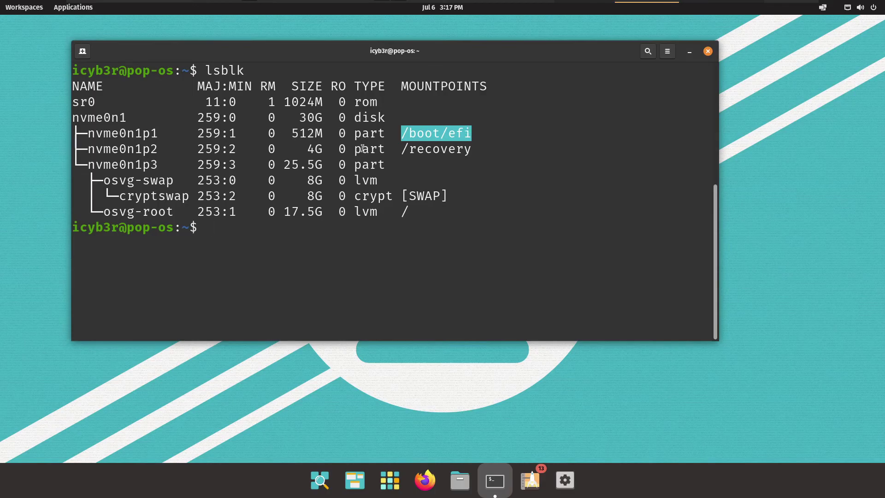
pyautogui.moveTo(402, 149); pyautogui.dragTo(468, 147)
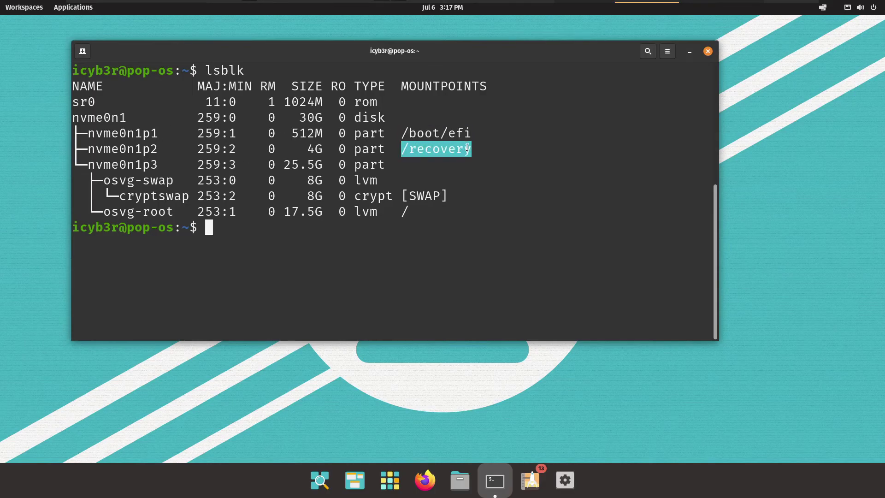
pyautogui.moveTo(144, 165); pyautogui.dragTo(369, 165)
pyautogui.click(116, 168)
pyautogui.moveTo(87, 161); pyautogui.dragTo(231, 181)
pyautogui.click(143, 180)
pyautogui.moveTo(143, 181); pyautogui.dragTo(176, 181)
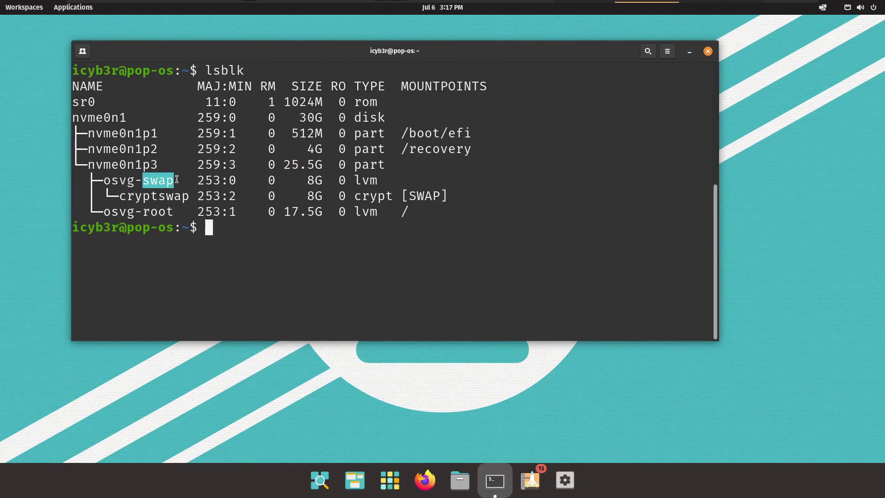
pyautogui.moveTo(142, 211); pyautogui.dragTo(174, 212)
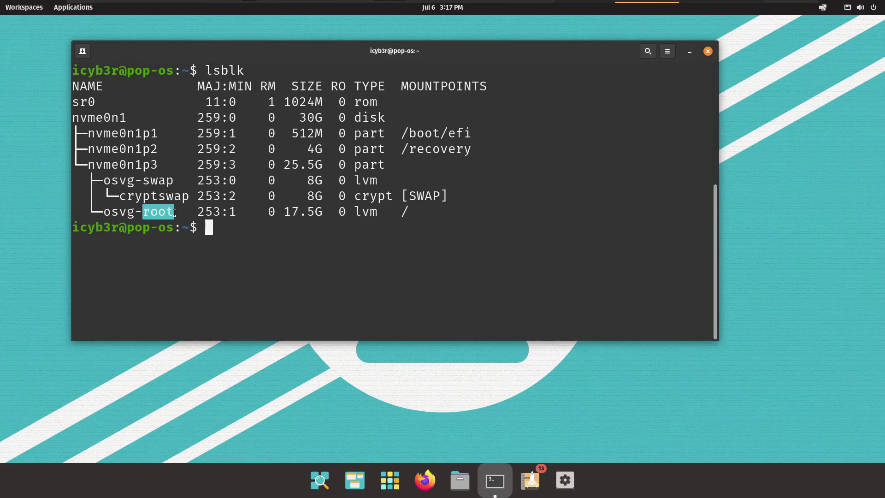
pyautogui.click(166, 203)
pyautogui.moveTo(117, 195); pyautogui.dragTo(185, 197)
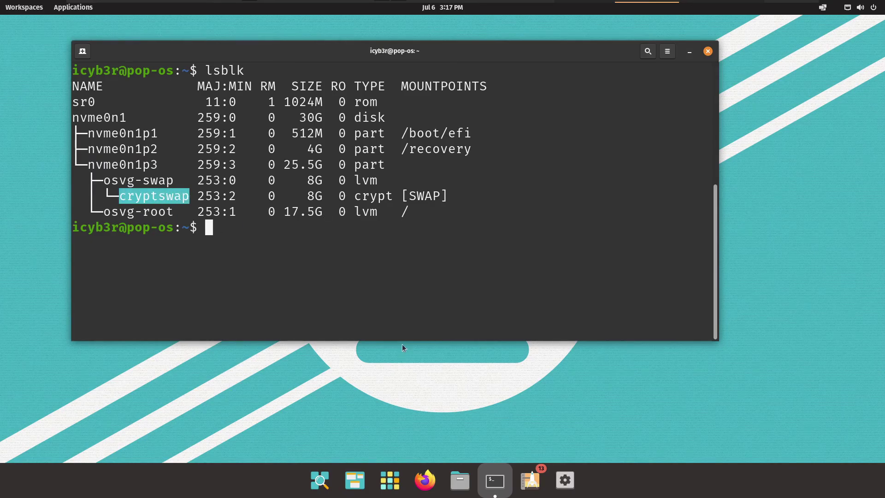
pyautogui.click(350, 266)
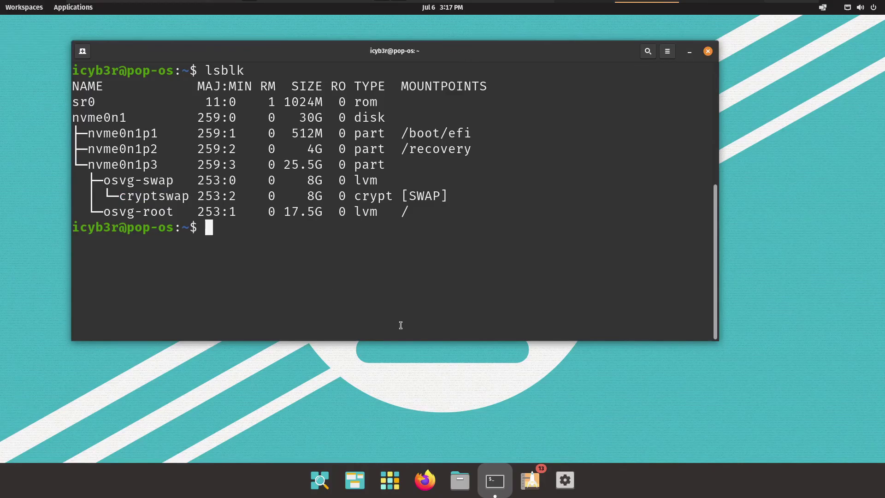
# Step: Open the OS Upgrade & Recovery page in Settings
pyautogui.click(565, 480)
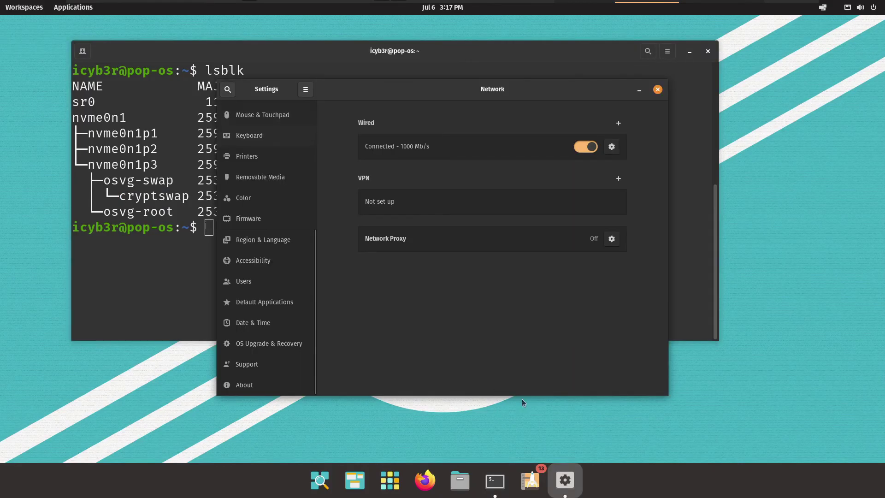
pyautogui.click(264, 348)
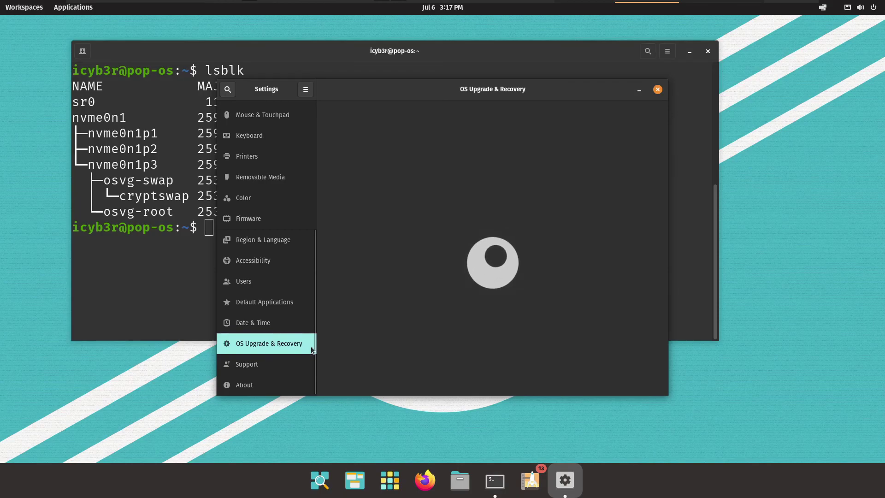